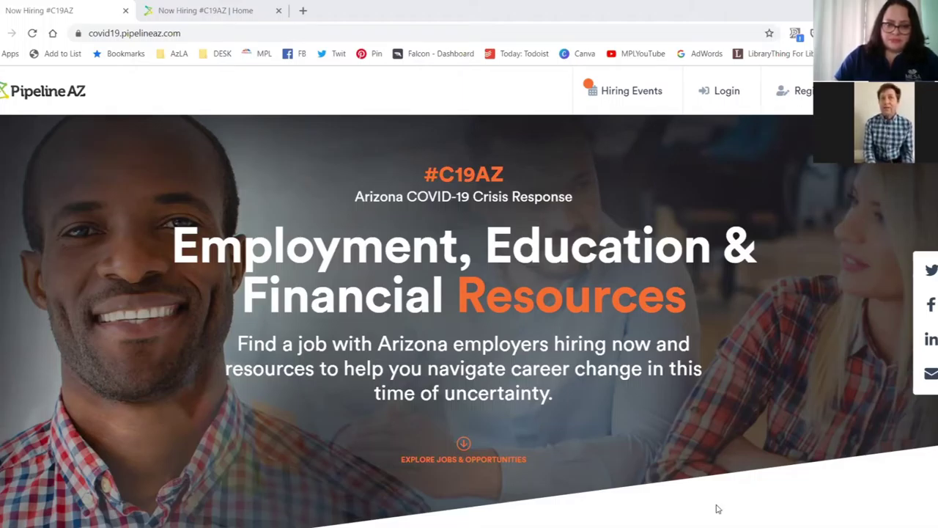
# Step: Scroll through the Pipeline AZ page and bring up the account Register sign-up form
pyautogui.scroll(-2, 717, 509)
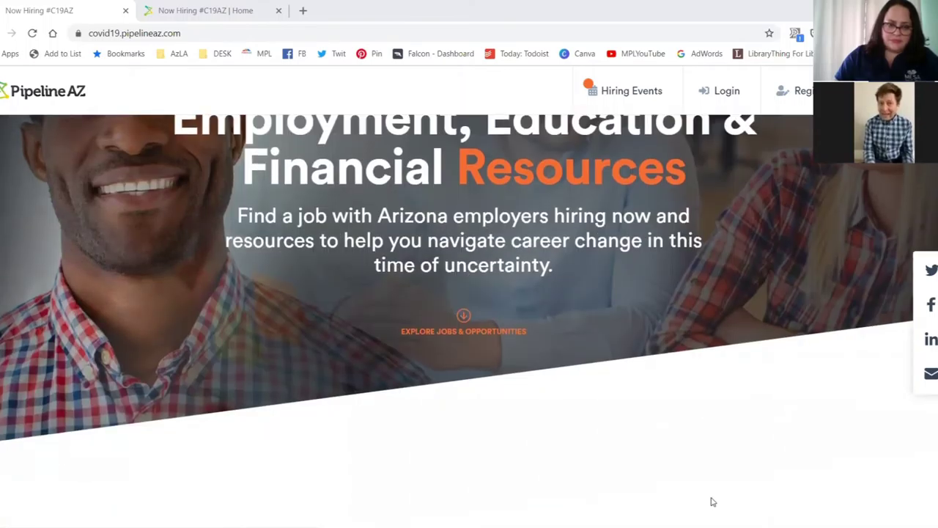
pyautogui.scroll(-1, 707, 494)
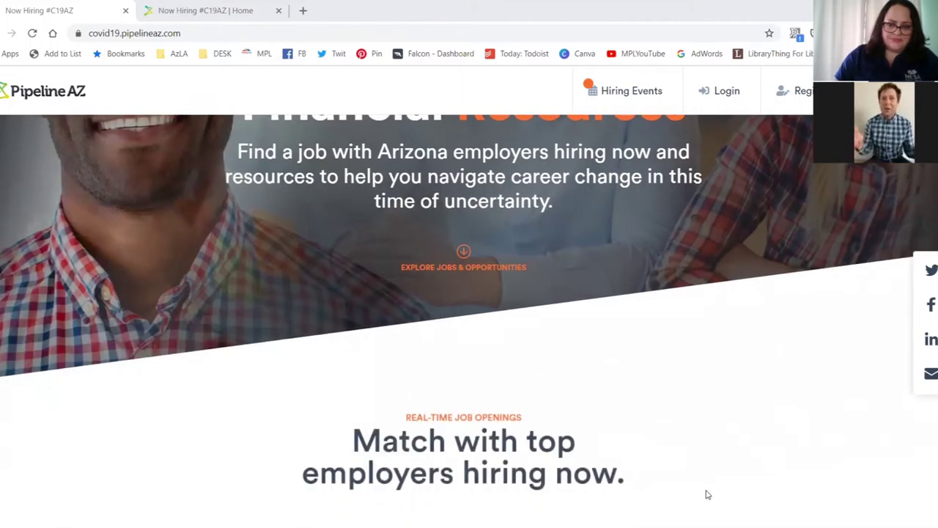
pyautogui.scroll(-1, 707, 495)
pyautogui.scroll(-1, 707, 495)
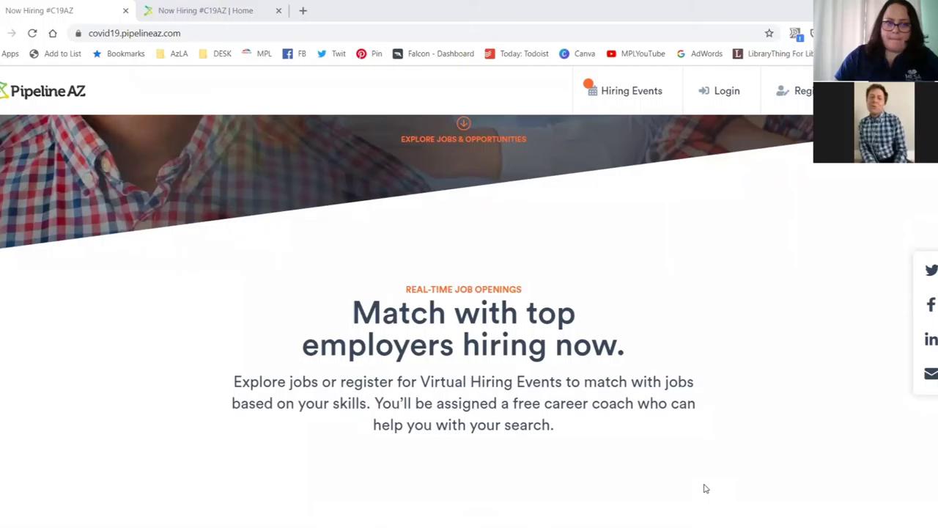
pyautogui.scroll(-1, 705, 489)
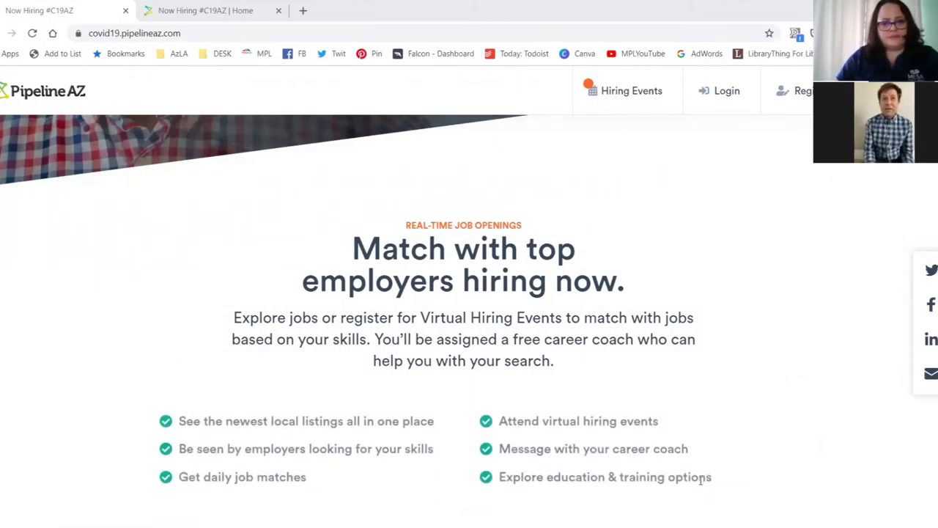
pyautogui.scroll(-1, 701, 480)
pyautogui.scroll(4, 701, 476)
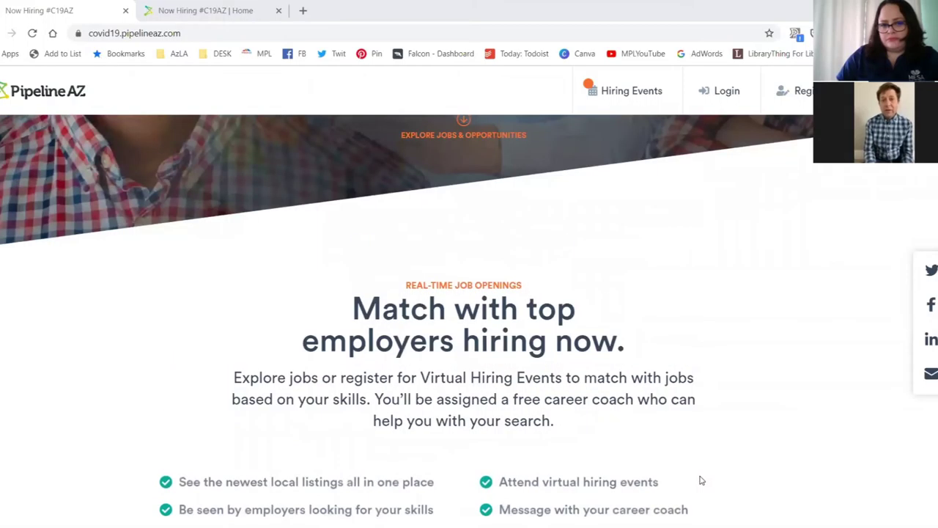
pyautogui.scroll(3, 700, 474)
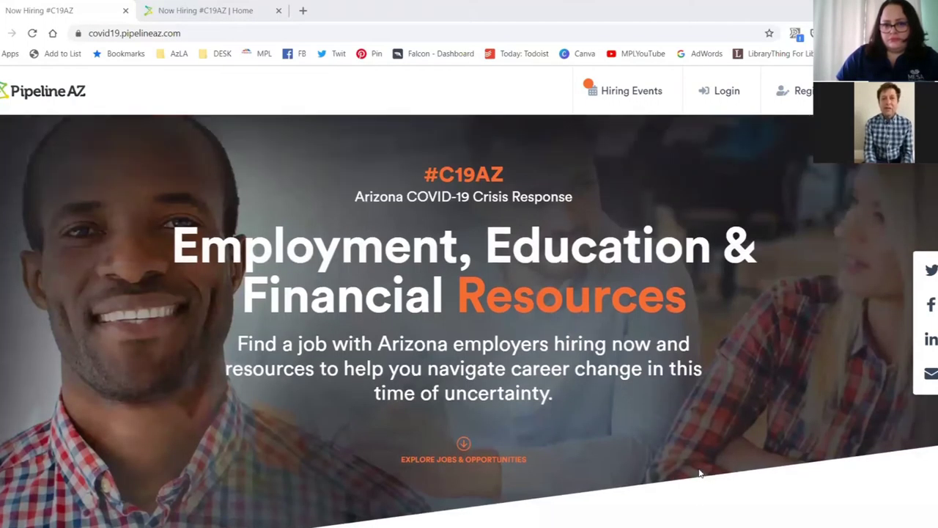
pyautogui.click(774, 95)
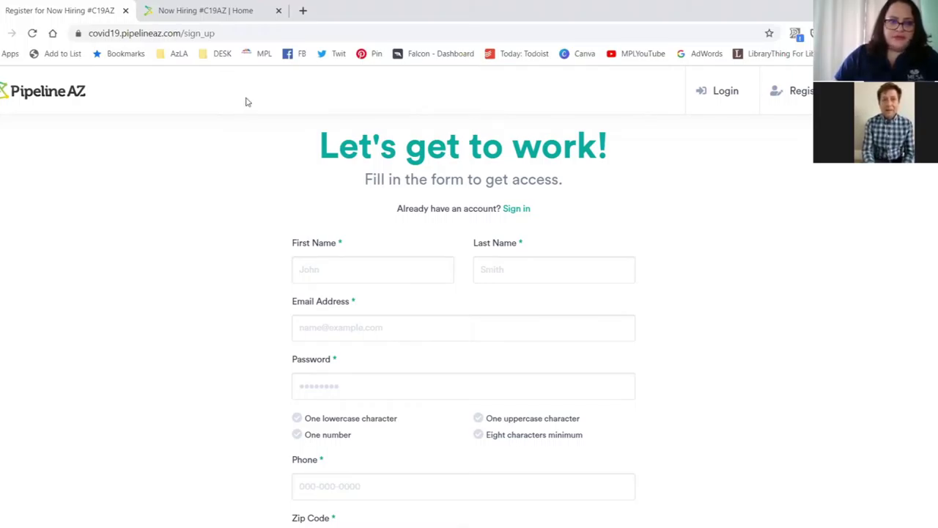
# Step: Compare the sign-up form with the signed-in dashboard, then start the job match profile
pyautogui.click(208, 12)
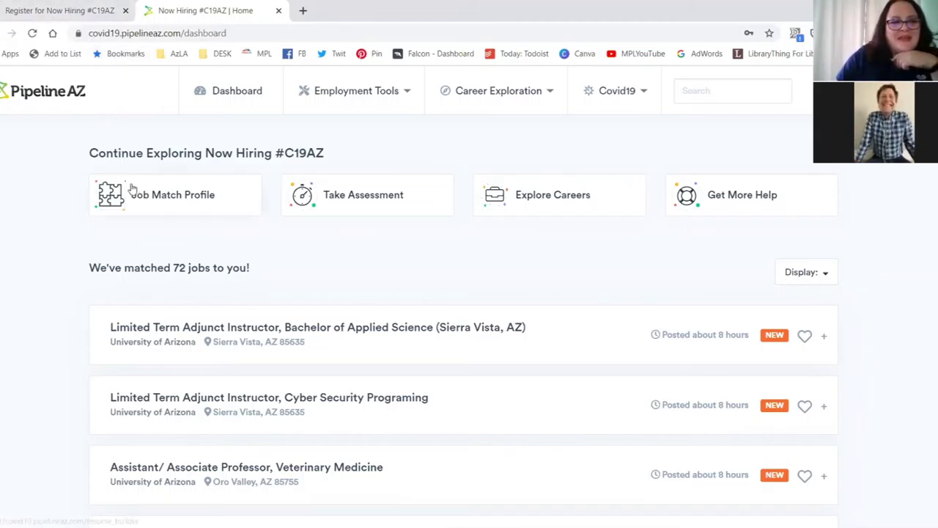
pyautogui.click(60, 12)
pyautogui.scroll(-3, 335, 216)
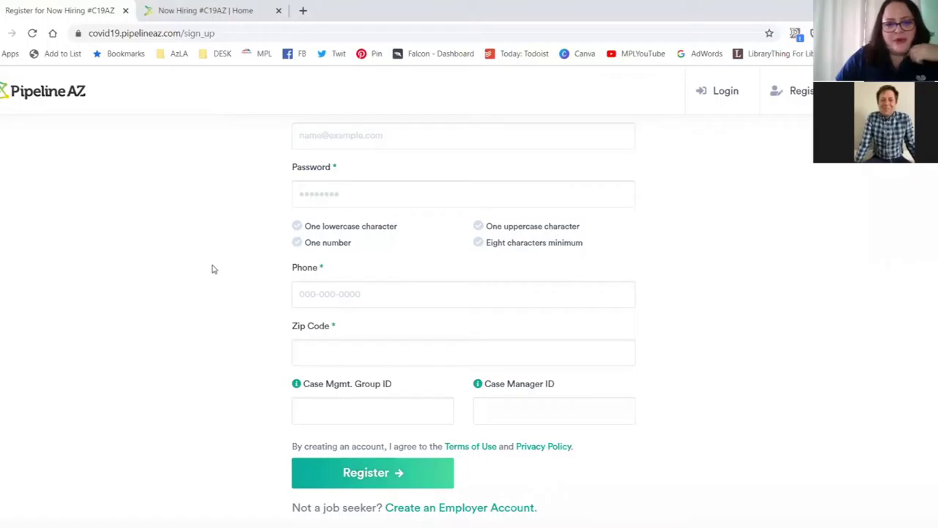
pyautogui.scroll(3, 211, 269)
pyautogui.click(187, 8)
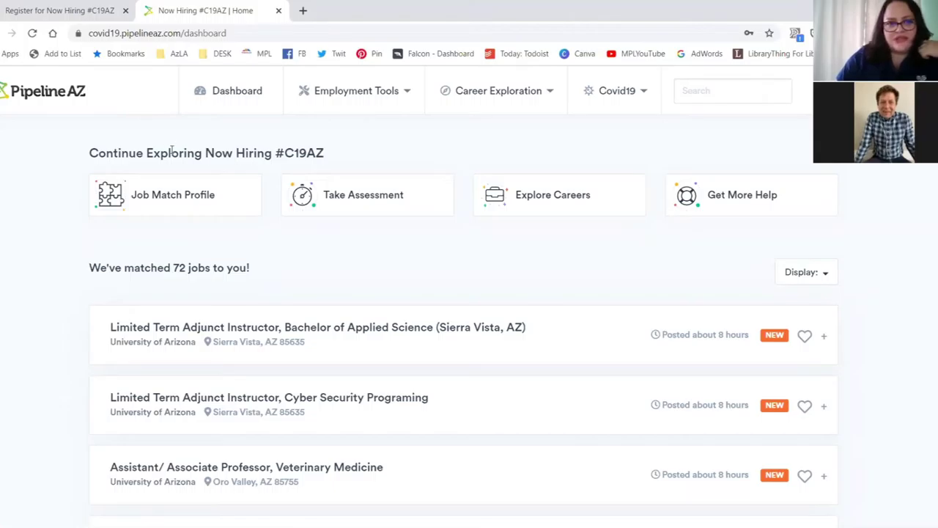
pyautogui.click(184, 198)
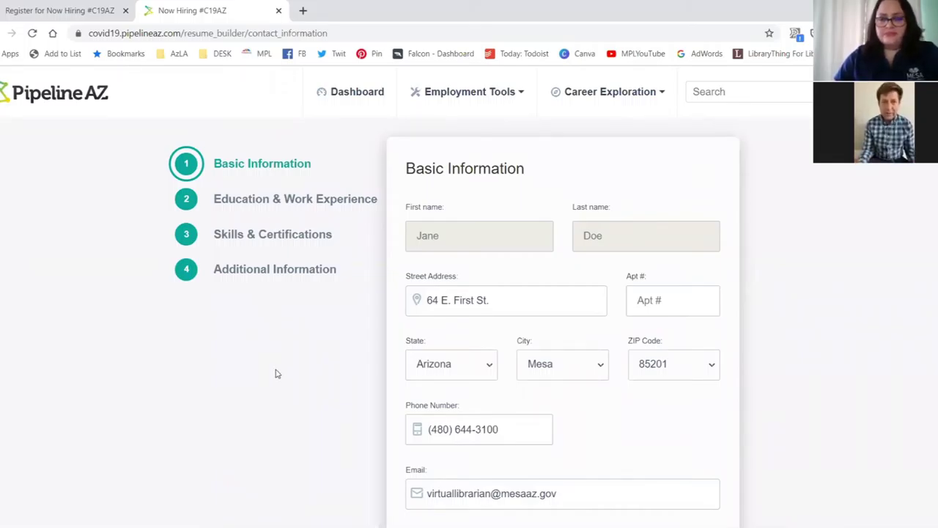
pyautogui.scroll(-1, 277, 374)
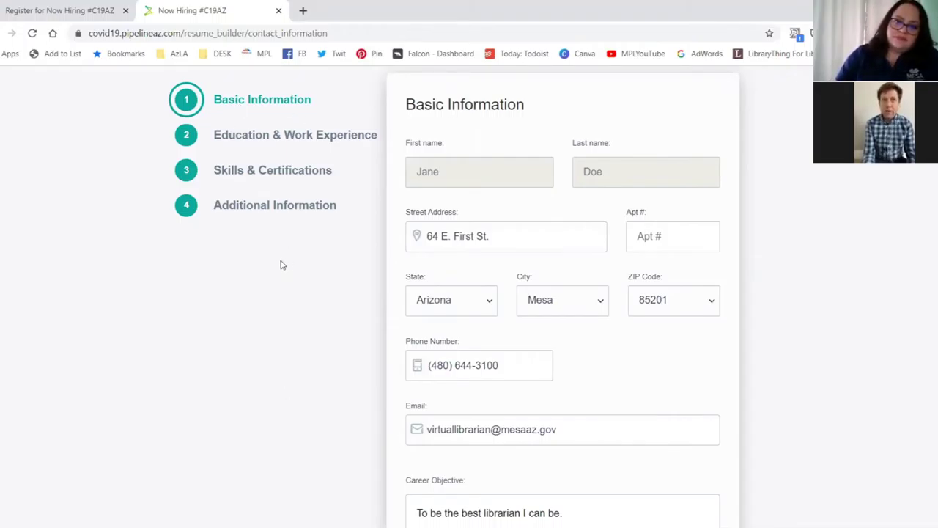
pyautogui.scroll(1, 278, 265)
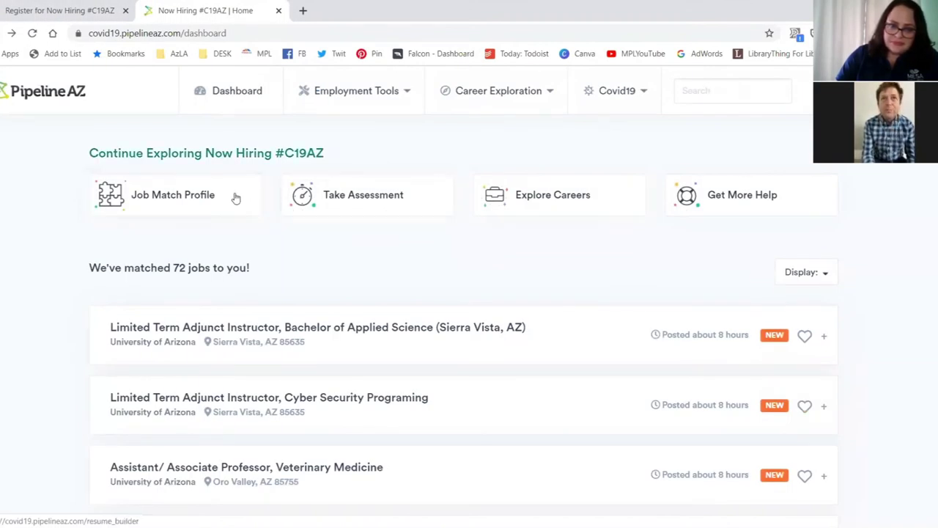
# Step: Walk through the Education, Skills and Additional Information profile steps and preview the resulting resume
pyautogui.click(211, 199)
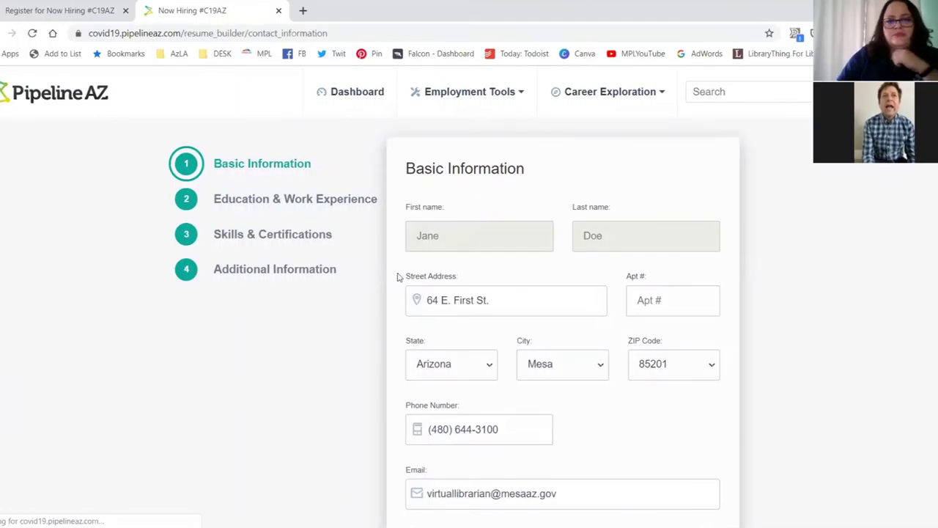
pyautogui.click(288, 201)
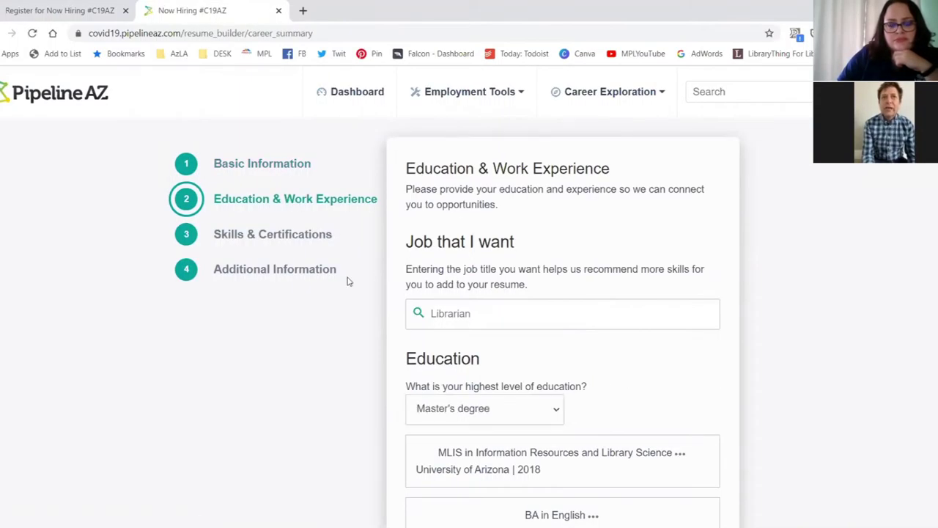
pyautogui.scroll(-1, 350, 290)
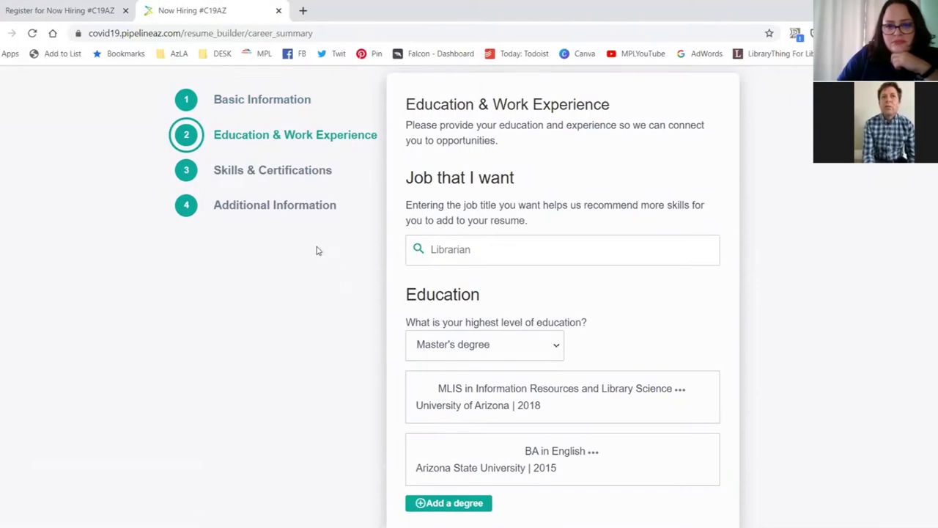
pyautogui.click(279, 181)
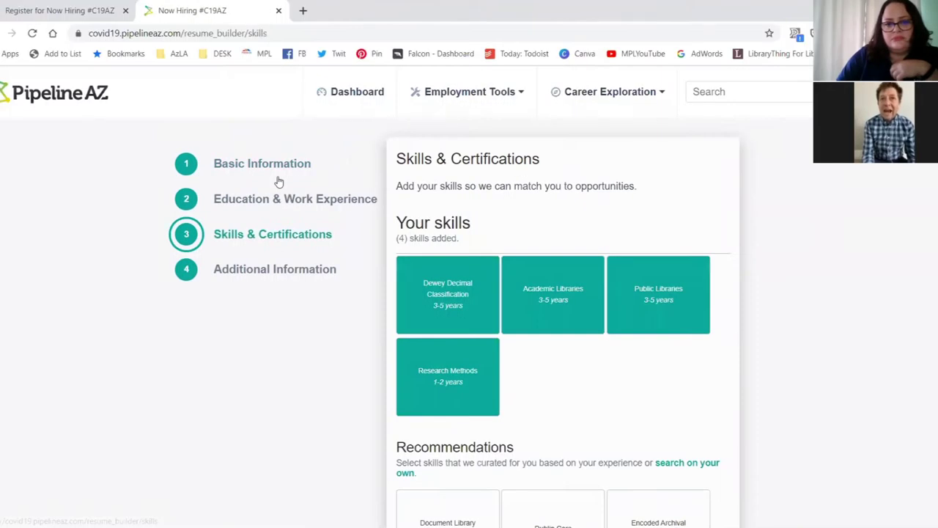
pyautogui.click(270, 271)
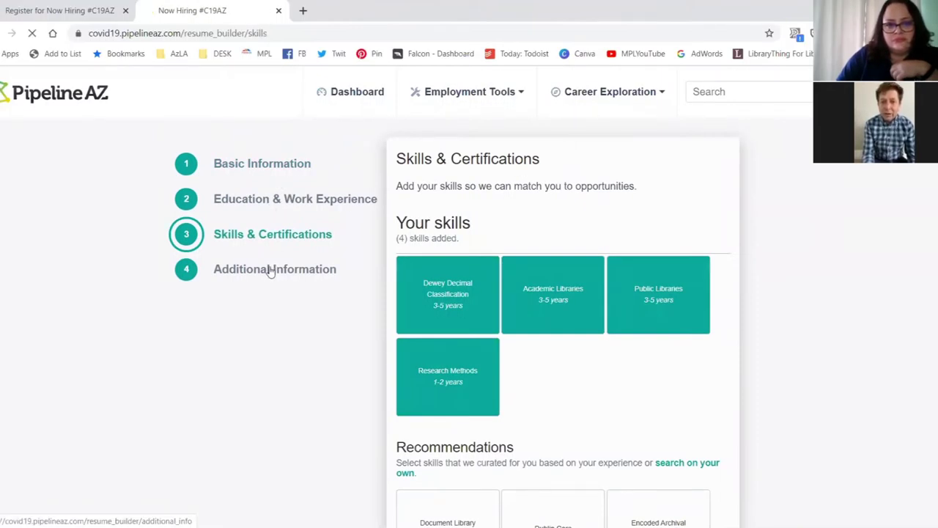
pyautogui.scroll(-2, 651, 288)
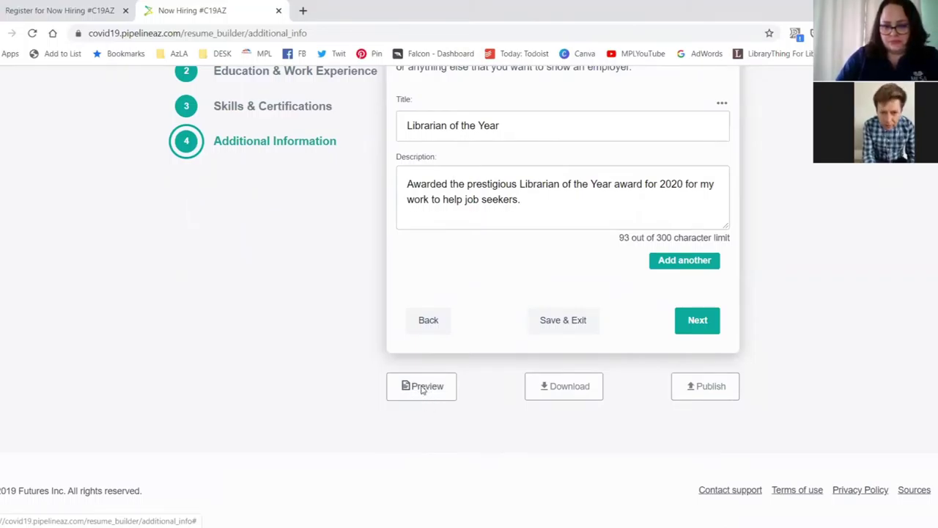
pyautogui.click(420, 389)
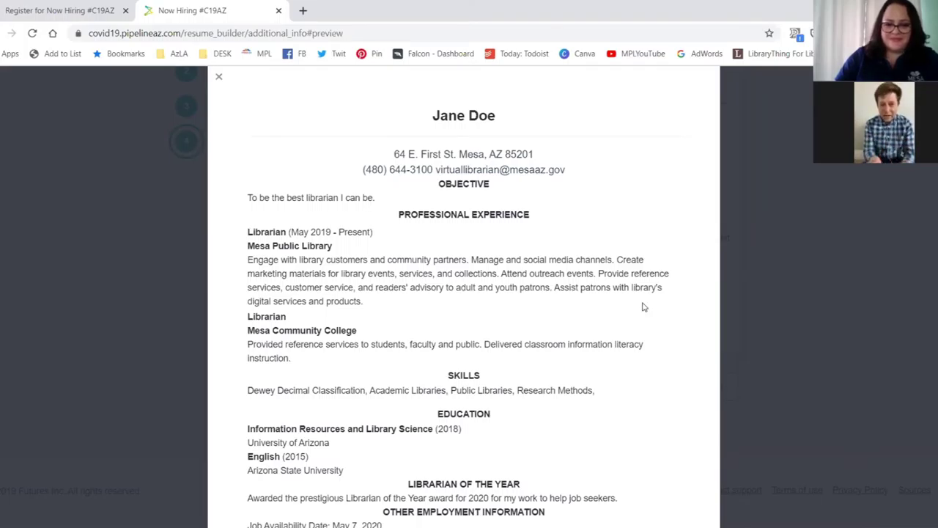
# Step: Scroll the resume preview, close it, and go back to the 72-job dashboard
pyautogui.scroll(-1, 644, 310)
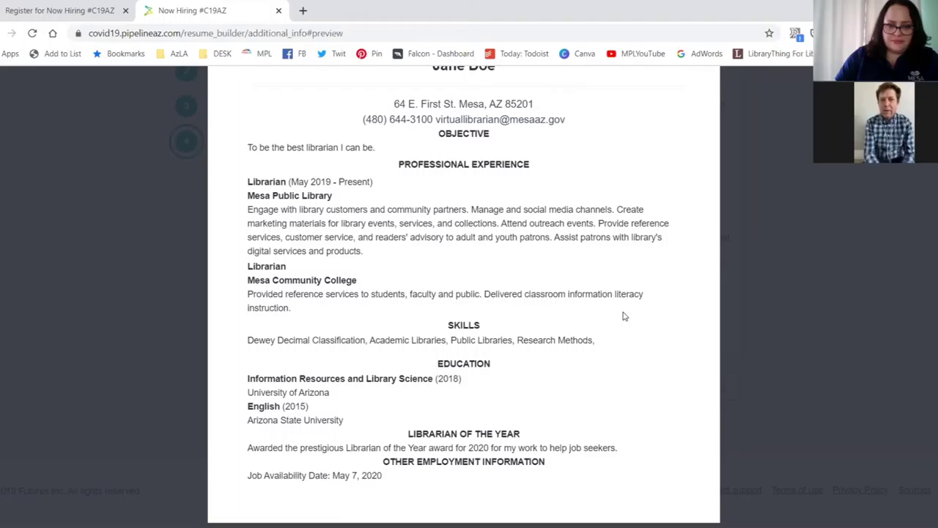
pyautogui.scroll(1, 625, 316)
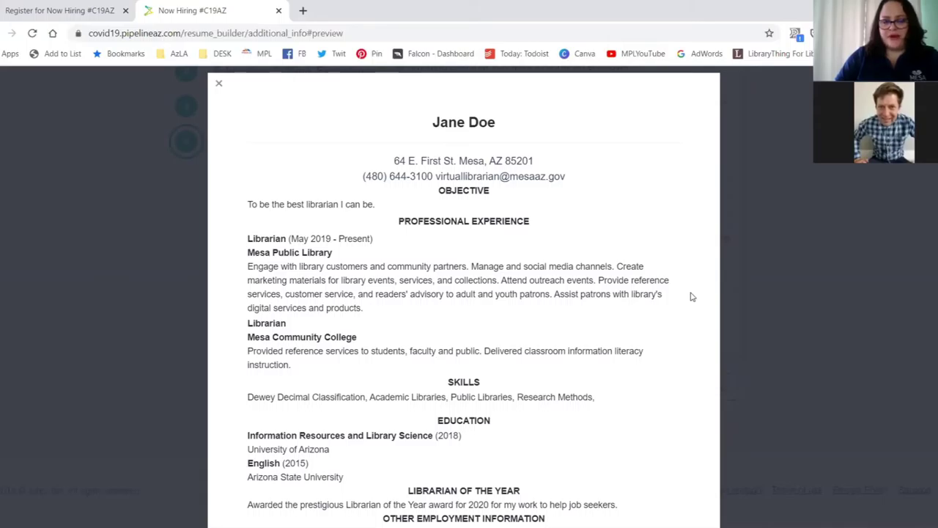
pyautogui.click(220, 88)
pyautogui.scroll(1, 327, 293)
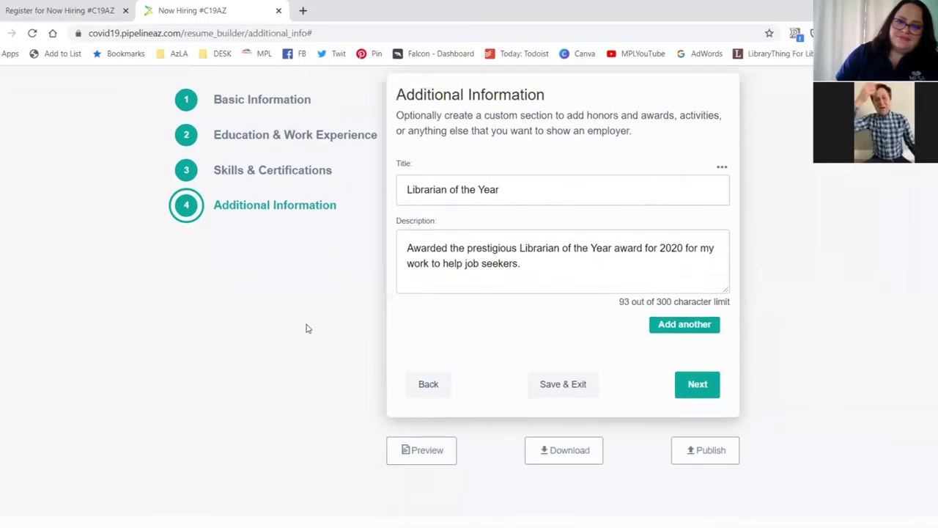
pyautogui.scroll(1, 293, 332)
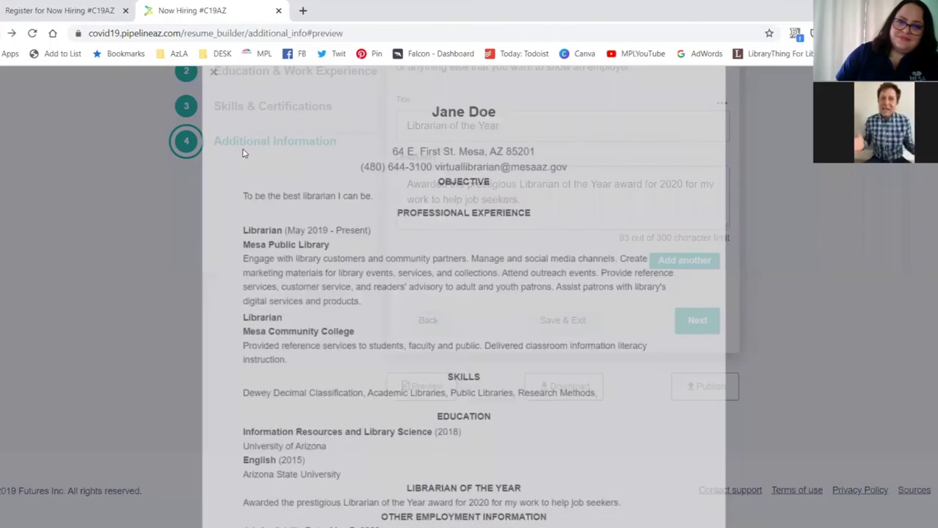
pyautogui.click(218, 78)
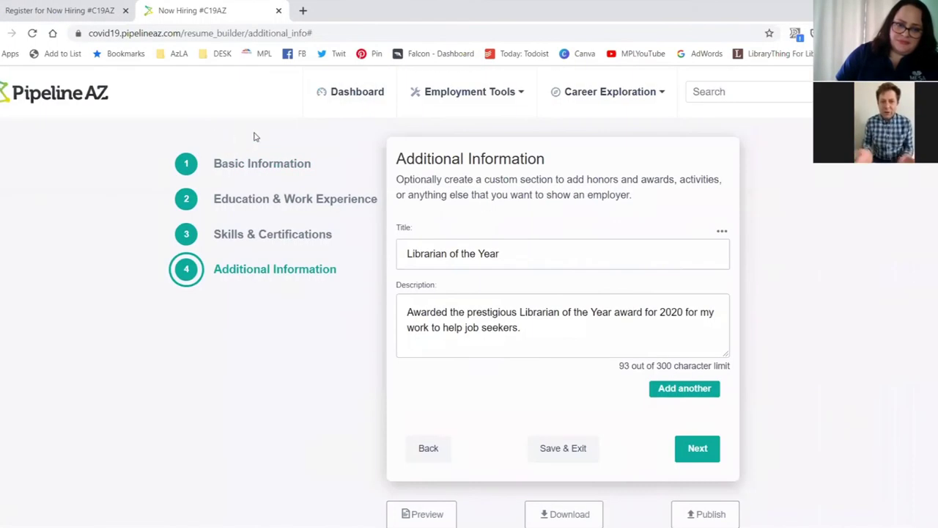
pyautogui.click(365, 91)
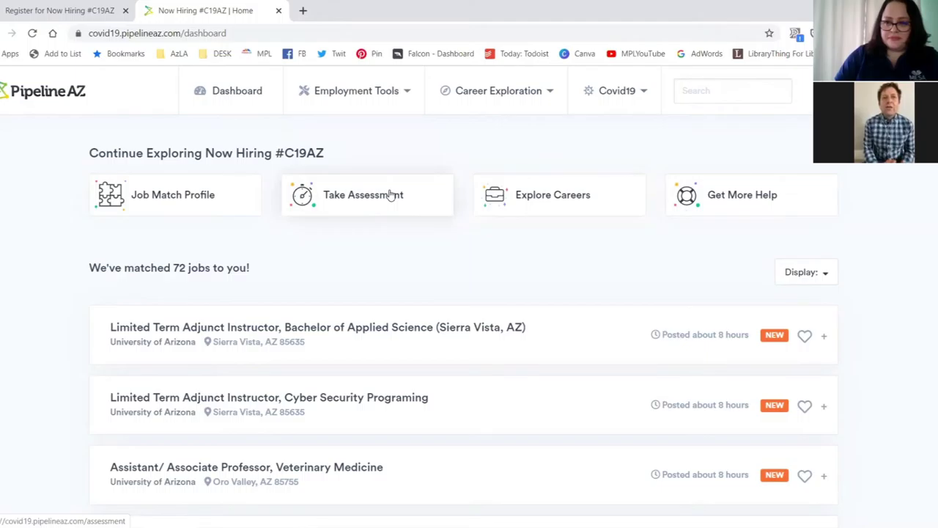
# Step: Open the Take Assessment page and scroll down to the 5-minute Interests Assessment
pyautogui.click(390, 195)
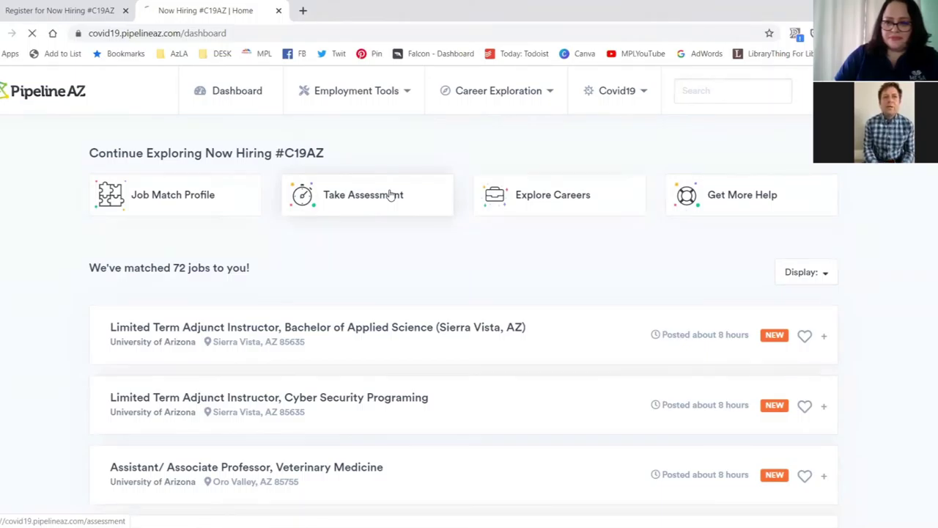
pyautogui.scroll(-2, 352, 286)
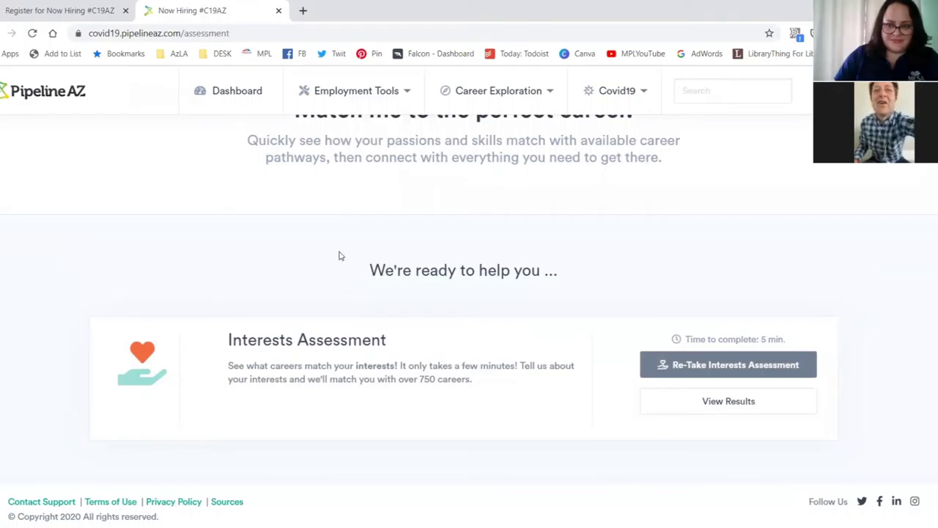
pyautogui.scroll(-1, 340, 255)
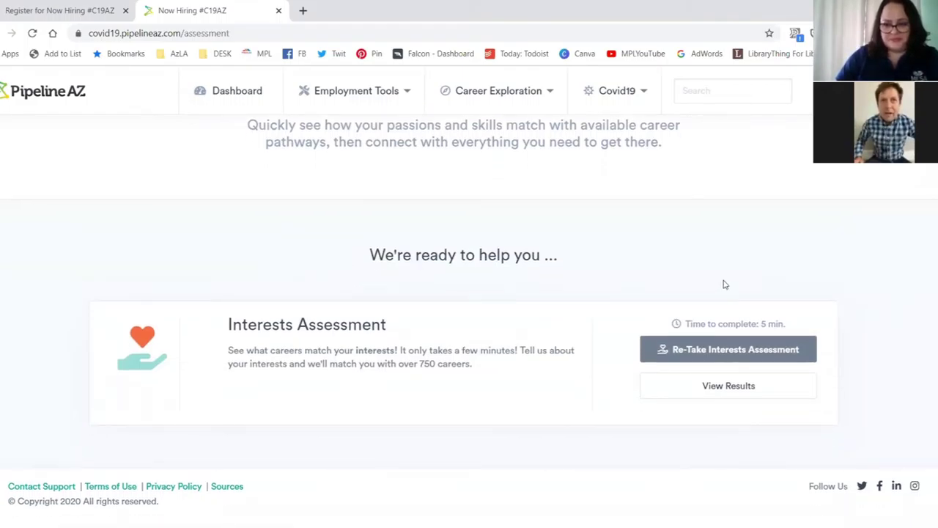
# Step: Begin the Interests Assessment retake and scroll through the prefilled communication and information answers
pyautogui.click(692, 351)
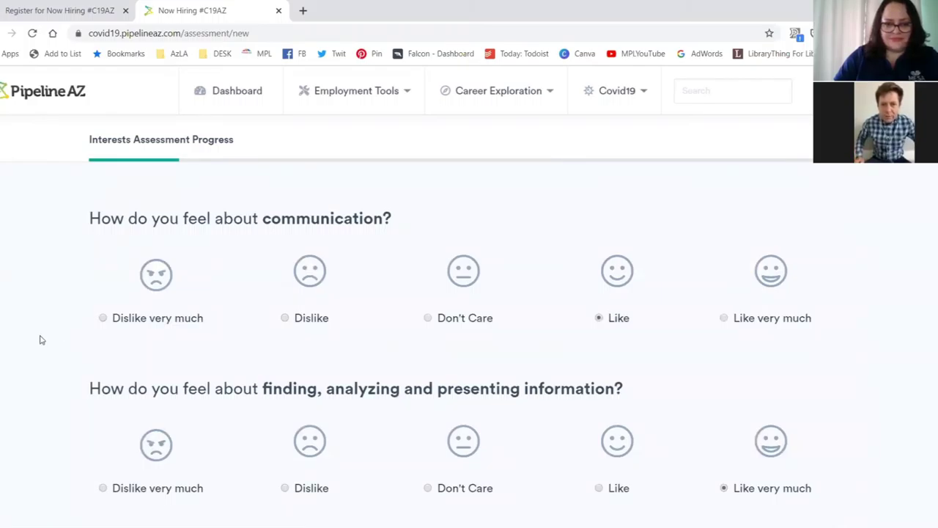
pyautogui.scroll(-1, 42, 339)
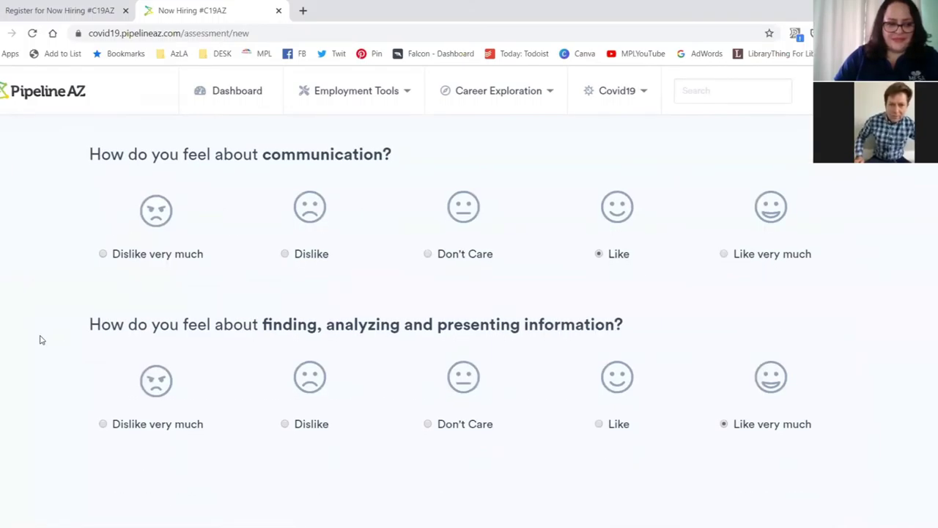
pyautogui.scroll(1, 42, 339)
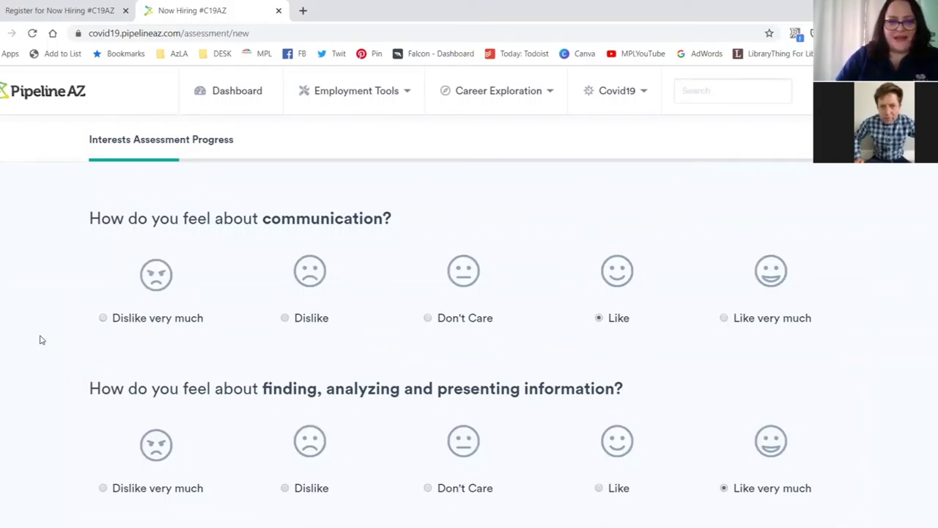
pyautogui.scroll(-3, 62, 359)
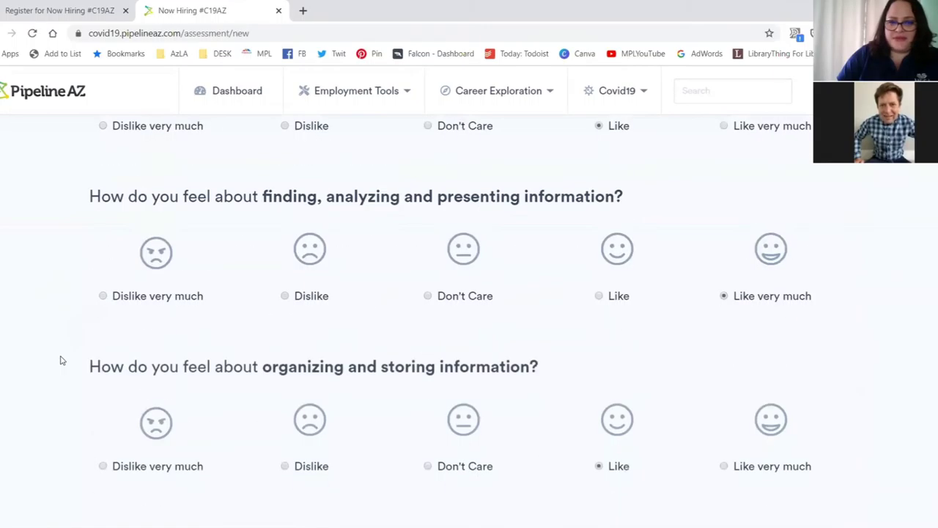
pyautogui.scroll(-3, 62, 360)
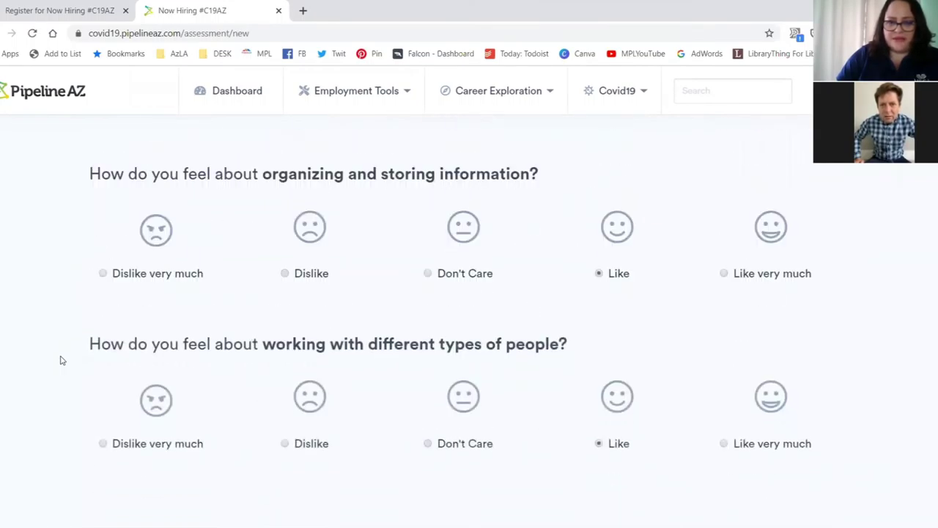
pyautogui.scroll(-5, 388, 394)
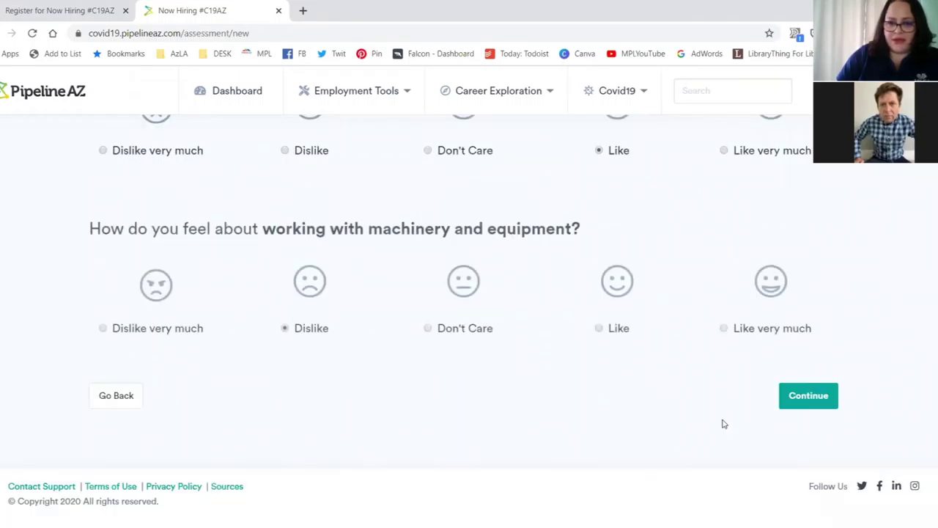
pyautogui.scroll(1, 189, 349)
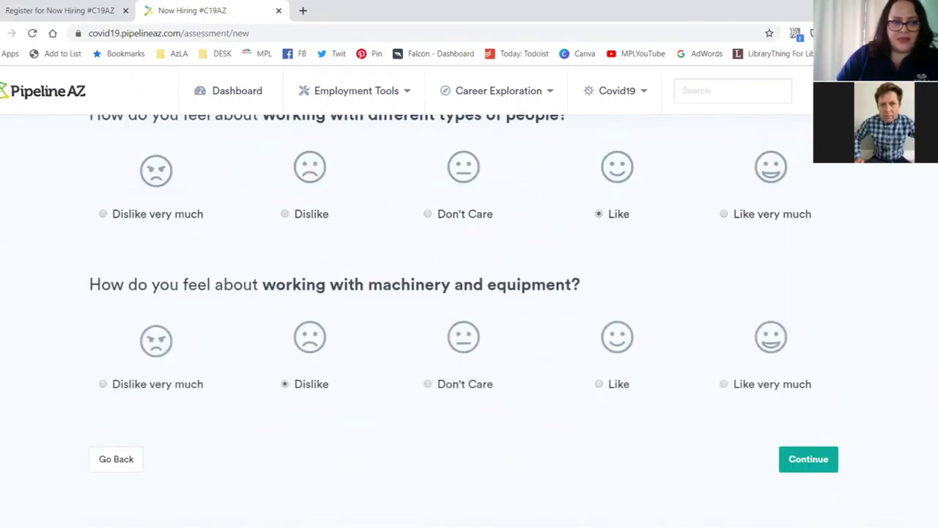
# Step: Reach the question set with outdoor work answered Don't Care and mathematics Like
pyautogui.click(128, 462)
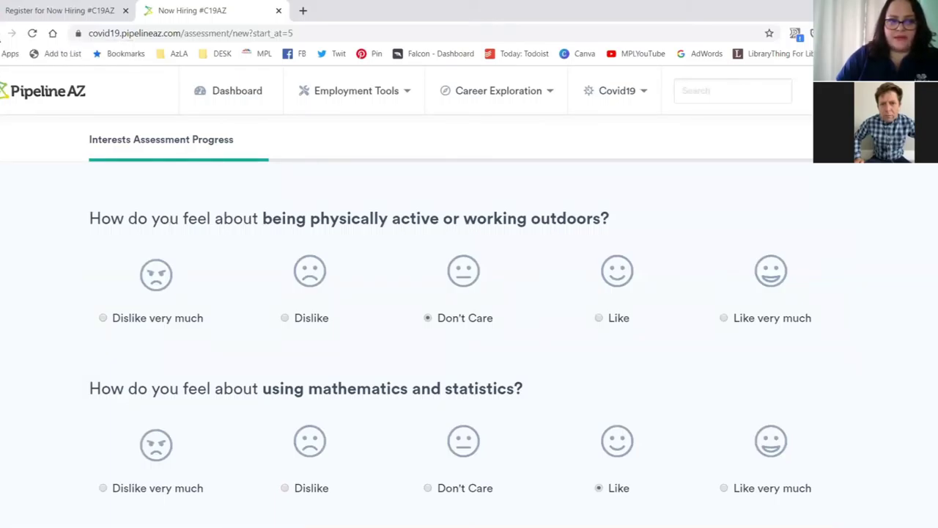
pyautogui.click(2, 33)
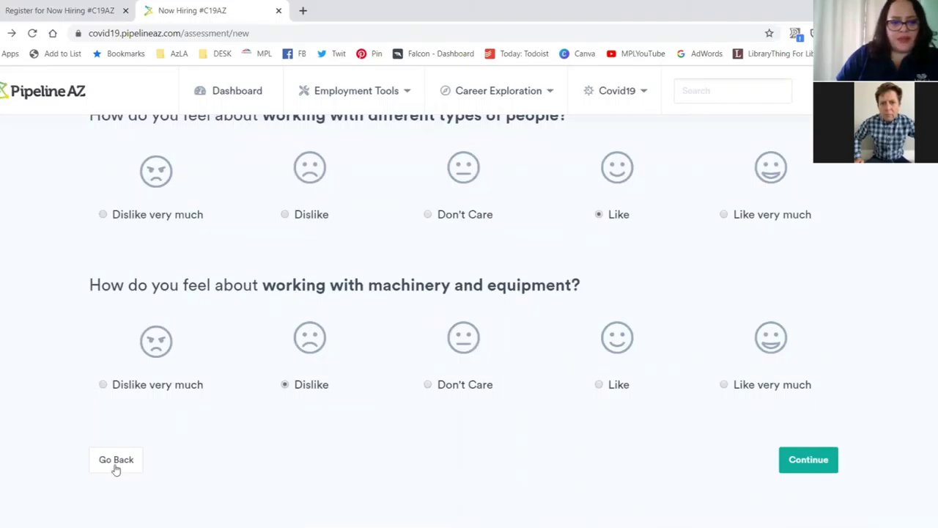
pyautogui.click(116, 470)
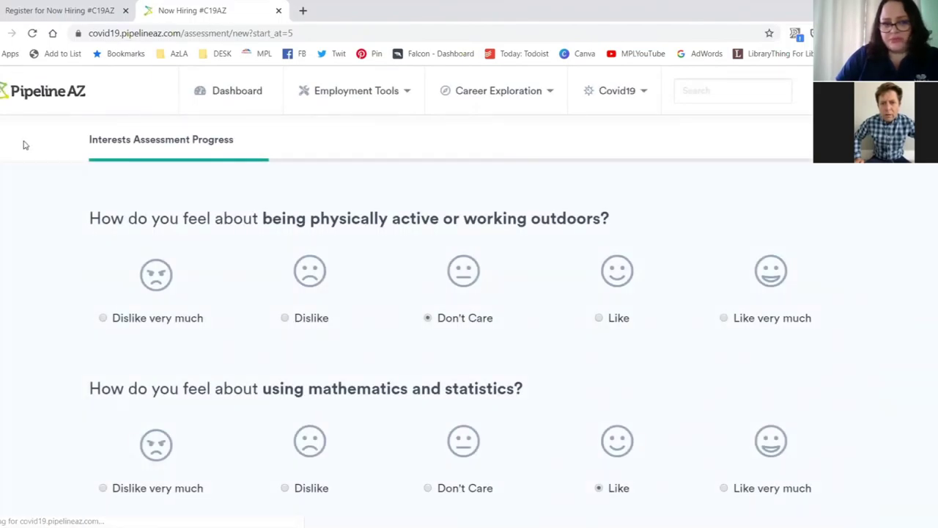
pyautogui.click(335, 96)
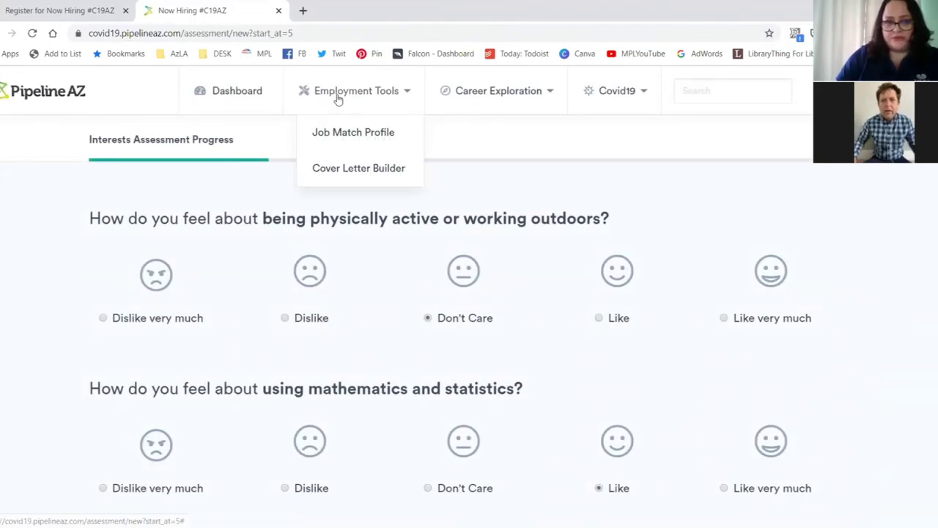
# Step: Go from the dashboard's Take Assessment tile to View Results and scroll to Your Top Industries
pyautogui.click(256, 92)
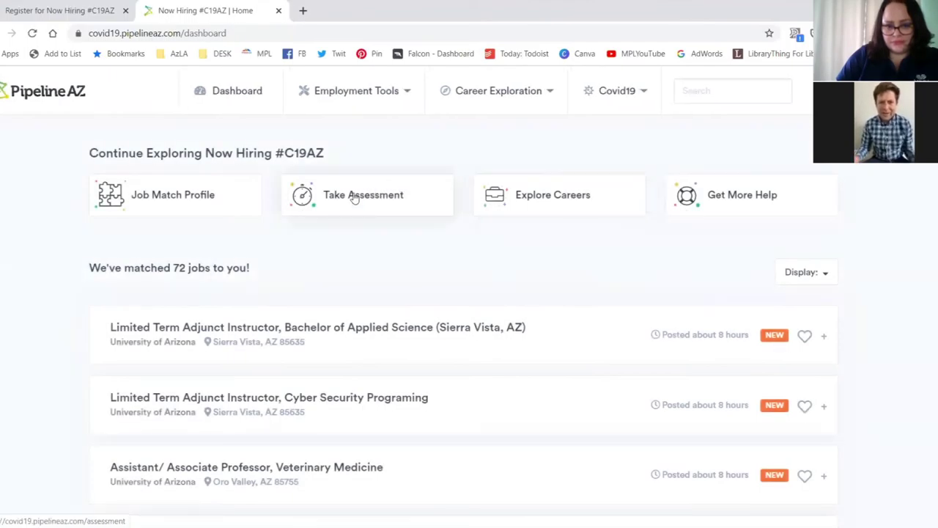
pyautogui.scroll(-1, 350, 192)
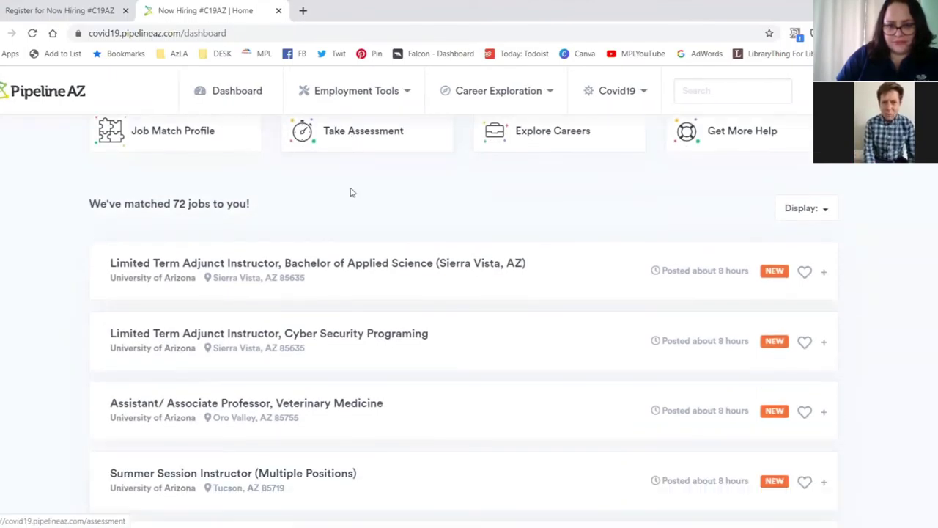
pyautogui.click(364, 141)
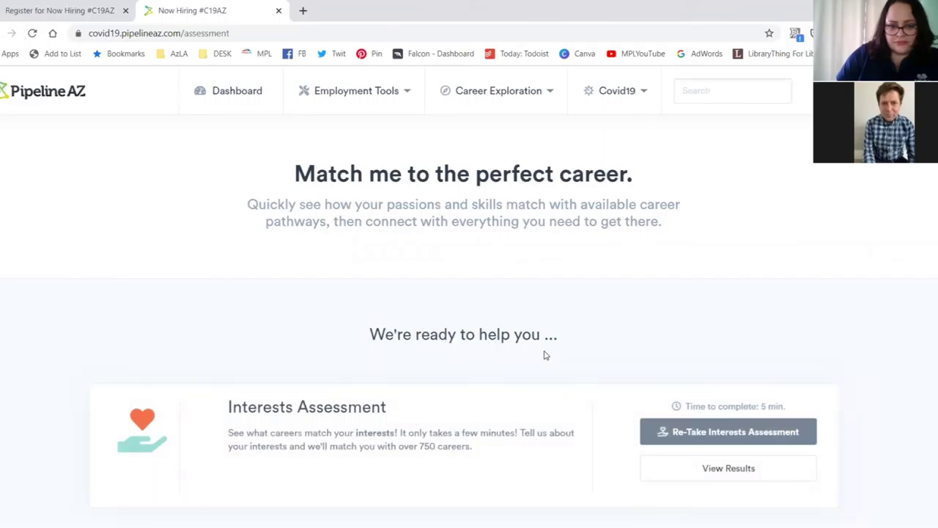
pyautogui.scroll(-1, 712, 455)
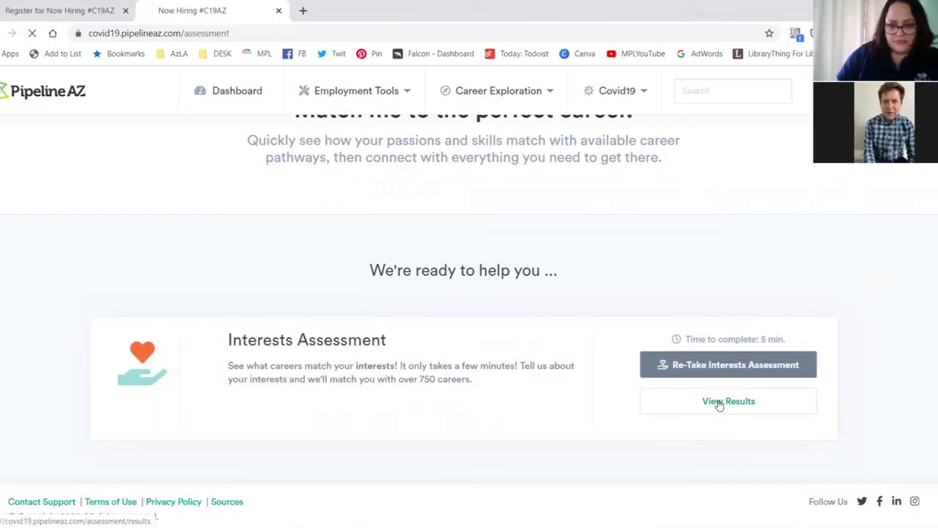
pyautogui.click(717, 403)
pyautogui.scroll(-2, 628, 338)
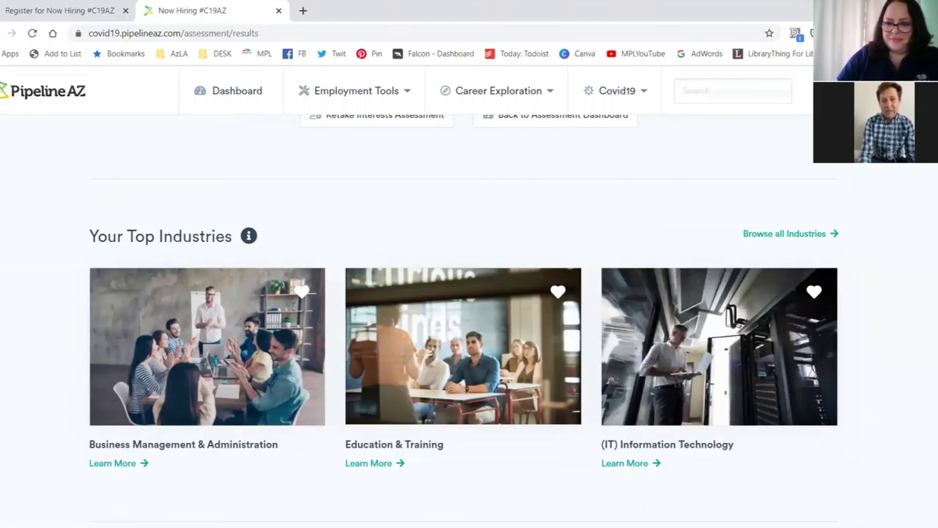
pyautogui.scroll(-1, 782, 401)
pyautogui.scroll(-1, 807, 364)
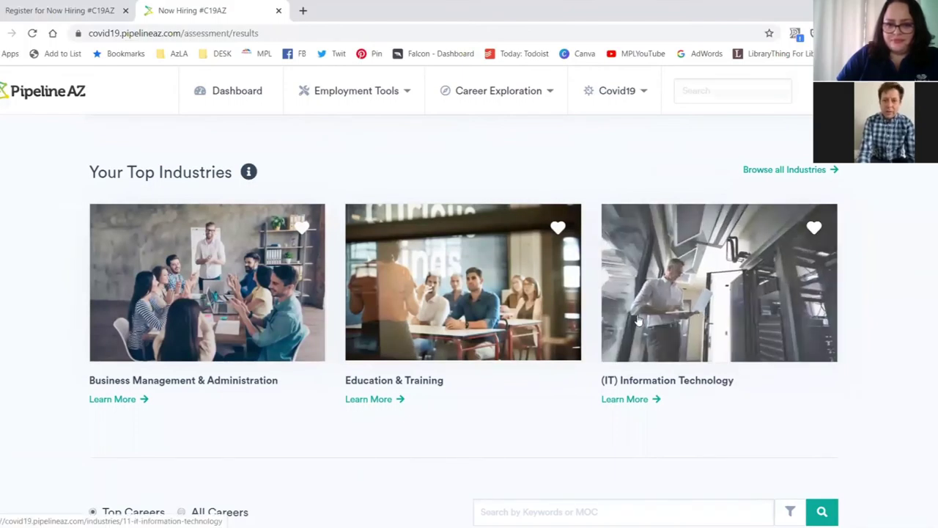
# Step: Open the Education & Training industry and scroll to top careers like counselors and teachers
pyautogui.click(404, 310)
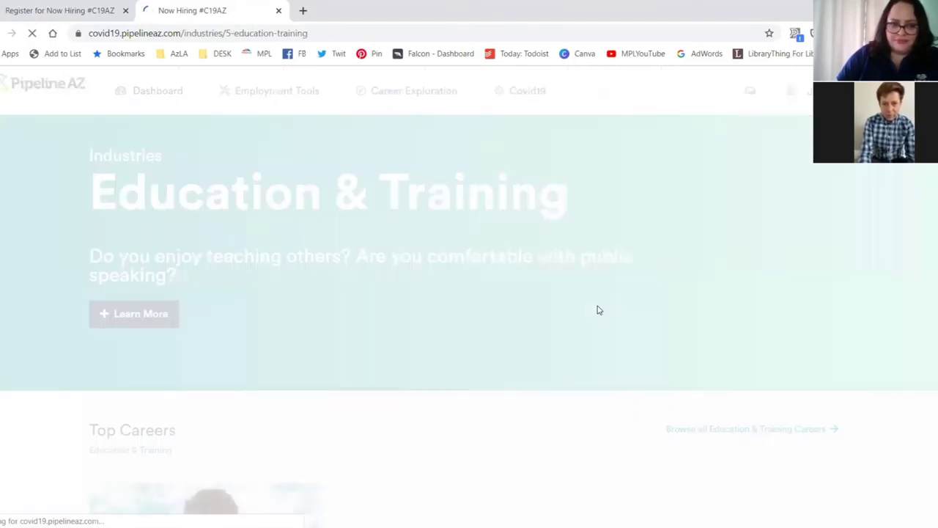
pyautogui.scroll(-1, 590, 370)
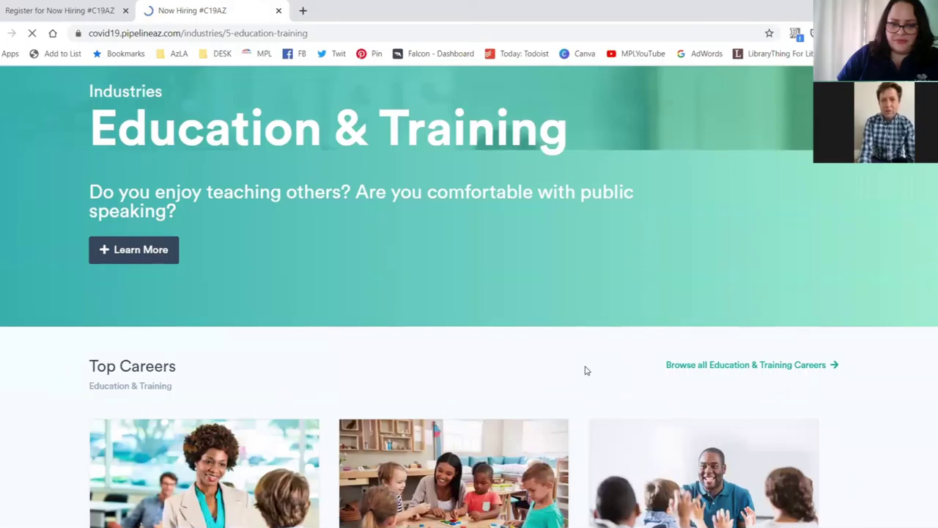
pyautogui.scroll(-2, 585, 370)
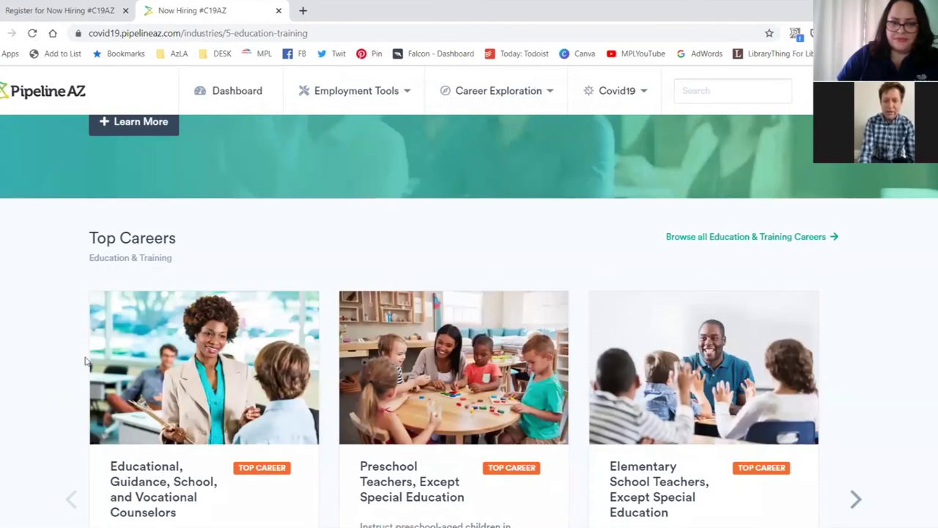
pyautogui.scroll(-2, 61, 361)
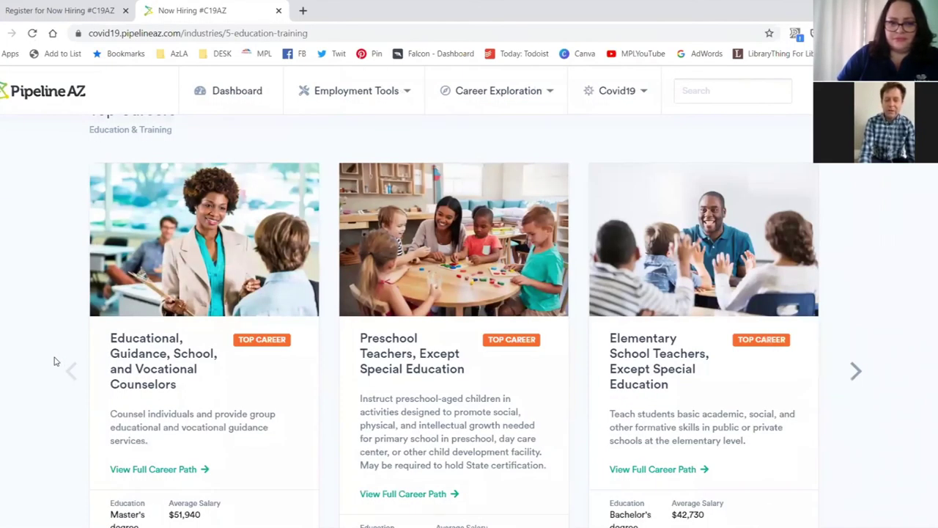